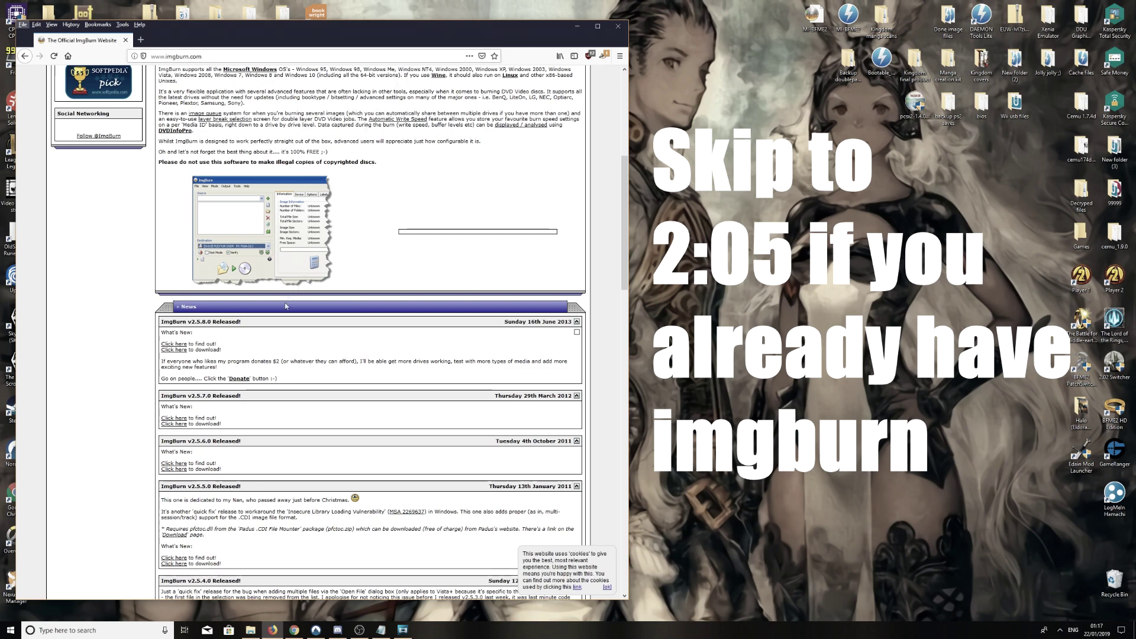
# Go to the ImgBurn download page in Firefox.
pyautogui.scroll(-1, 246, 327)
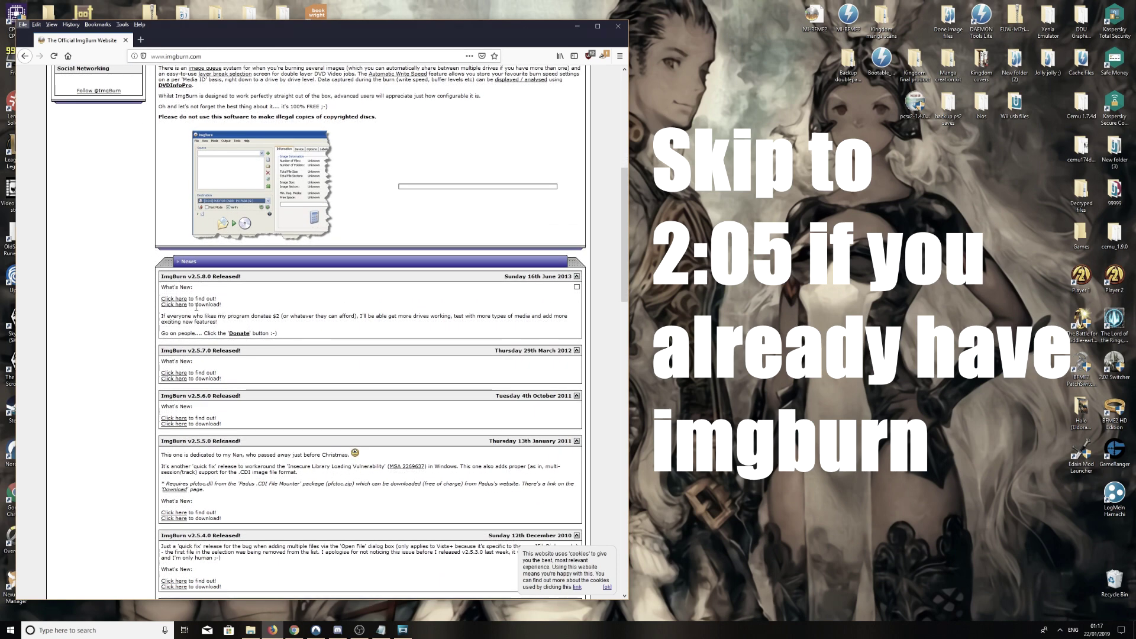
pyautogui.click(301, 316)
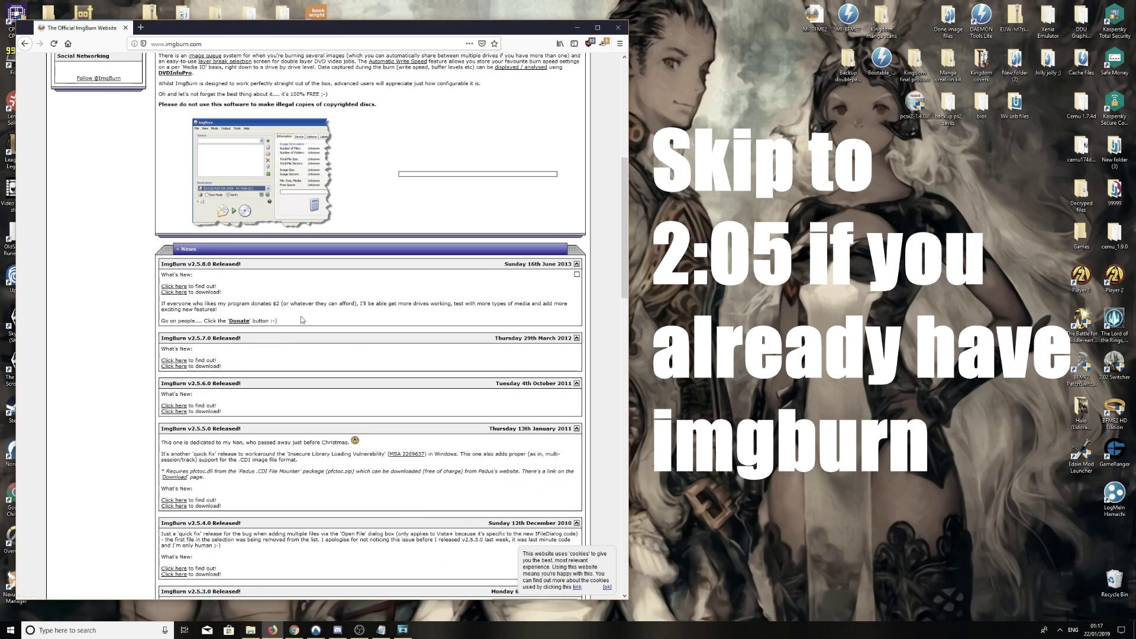
pyautogui.click(174, 292)
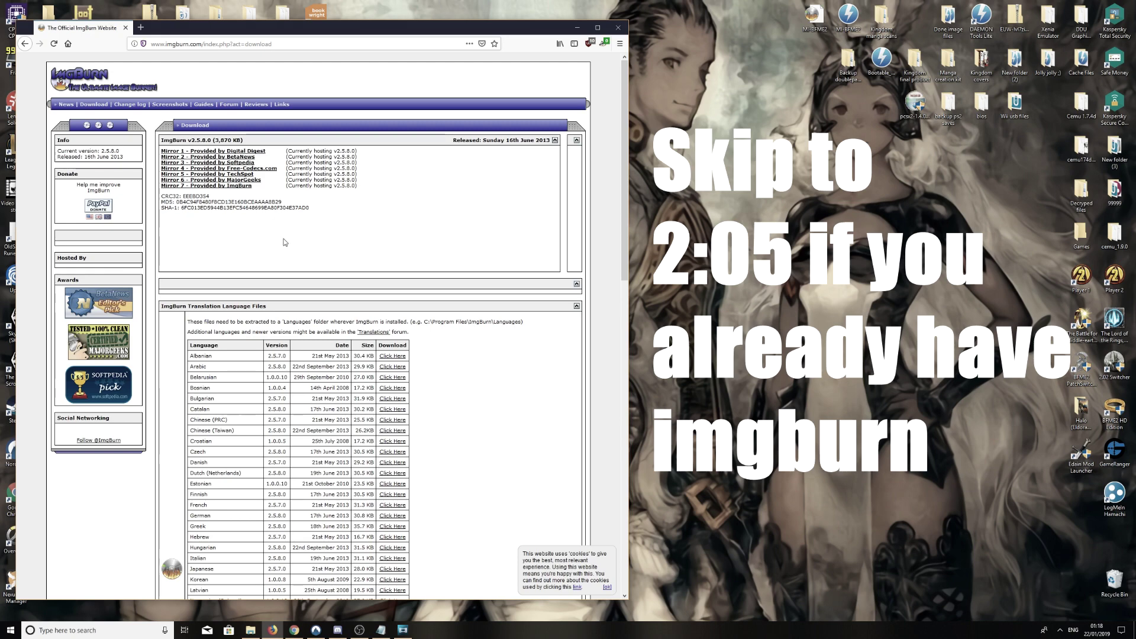
pyautogui.scroll(-2, 292, 239)
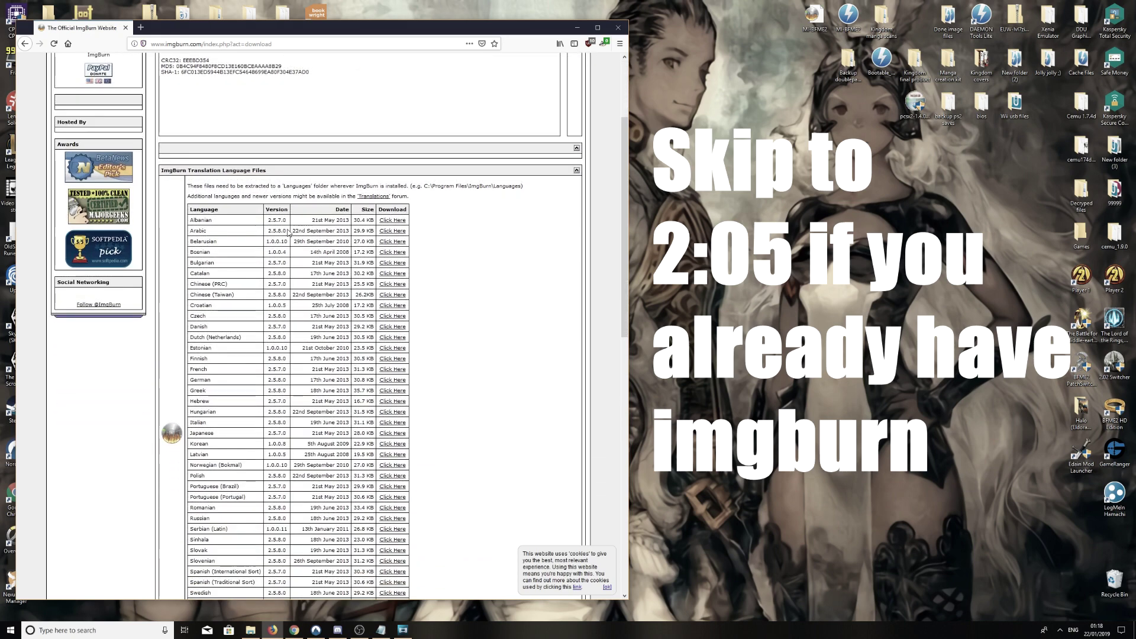
pyautogui.scroll(2, 254, 178)
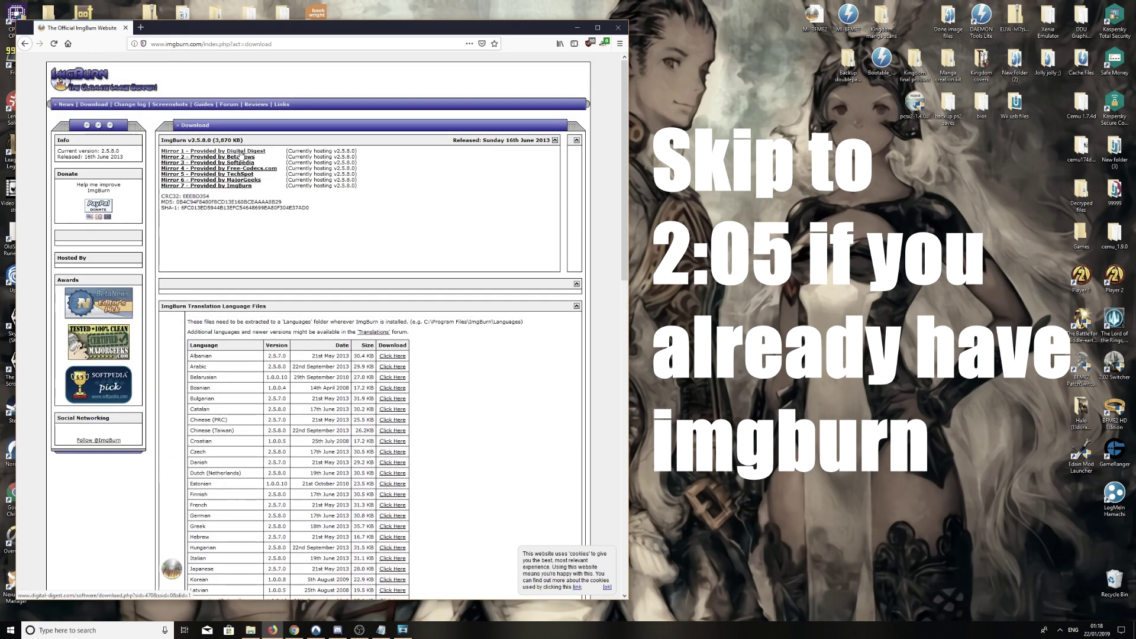
# Download and save SetupImgBurn_2.5.8.0.exe from Mirror 7, then minimise Firefox.
pyautogui.click(242, 186)
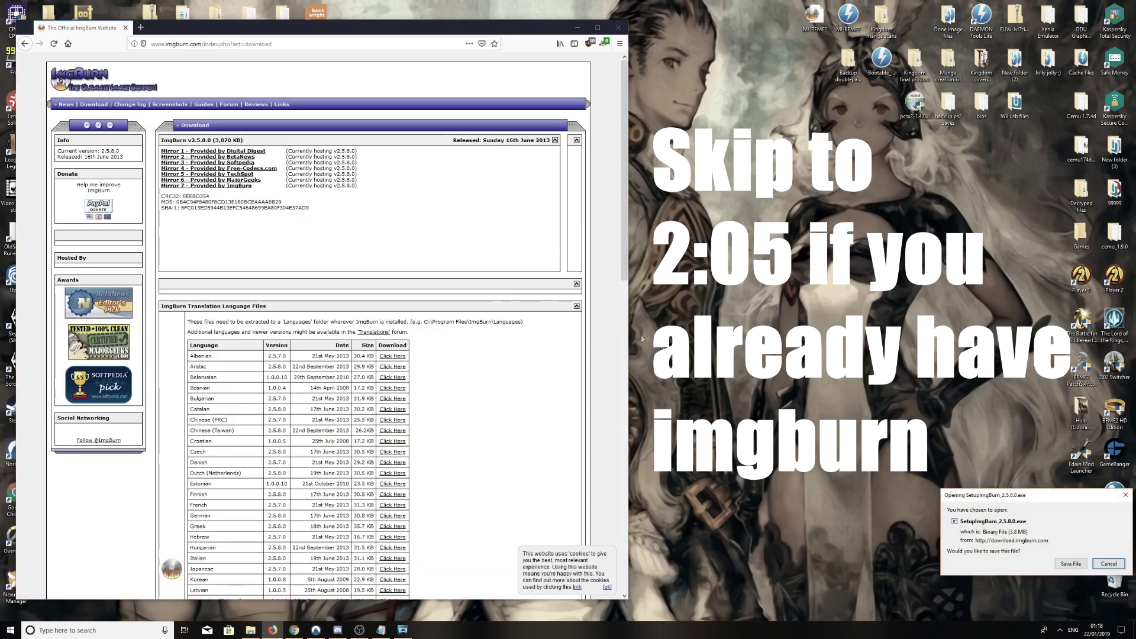
pyautogui.click(1070, 564)
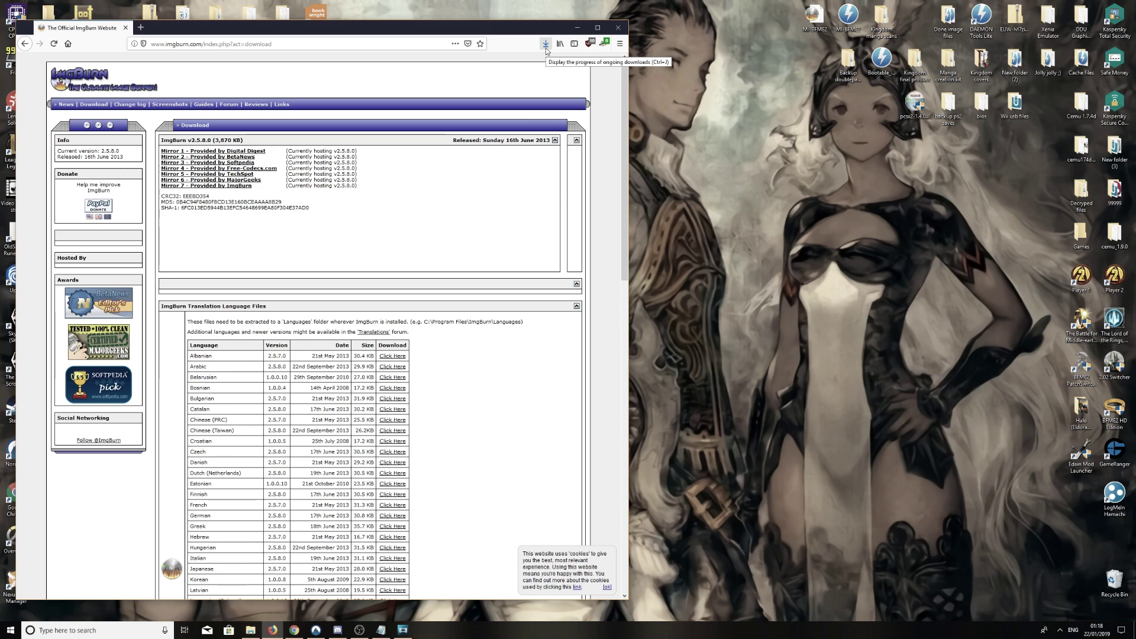
pyautogui.click(577, 27)
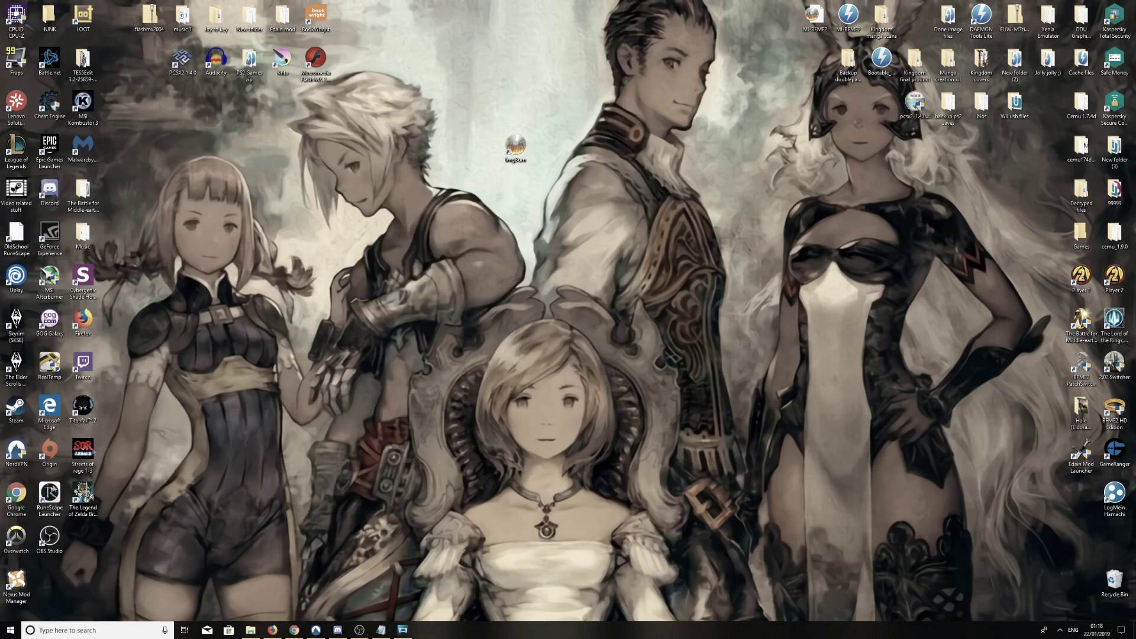
# Open File Explorer and go to the Downloads folder.
pyautogui.press('super')
pyautogui.write('down')
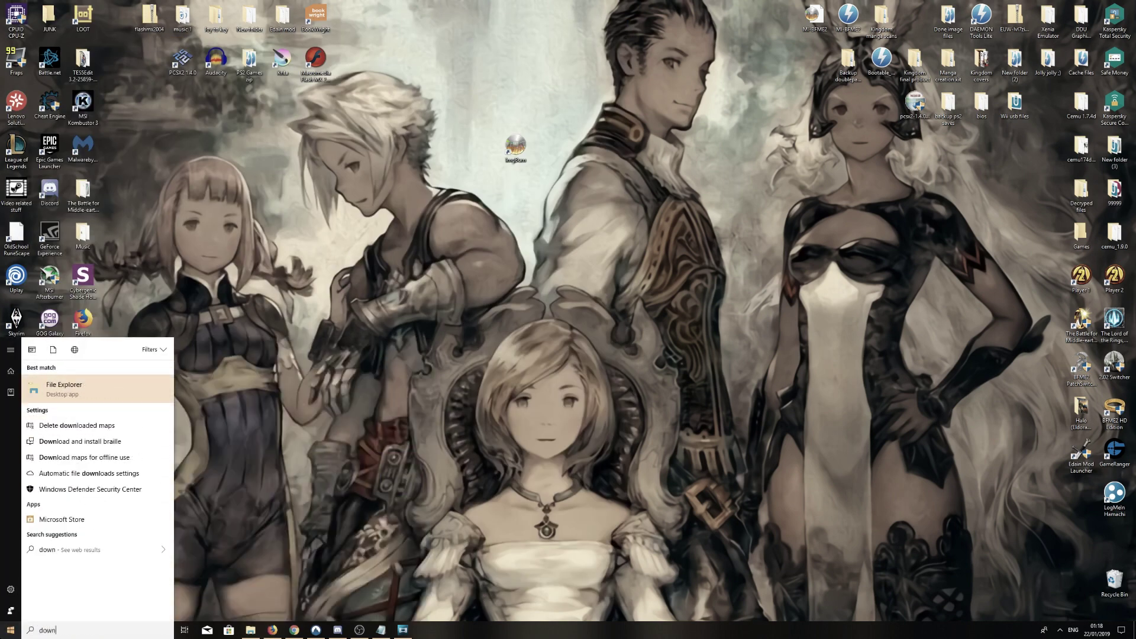
pyautogui.press('Escape')
pyautogui.press('super+e')
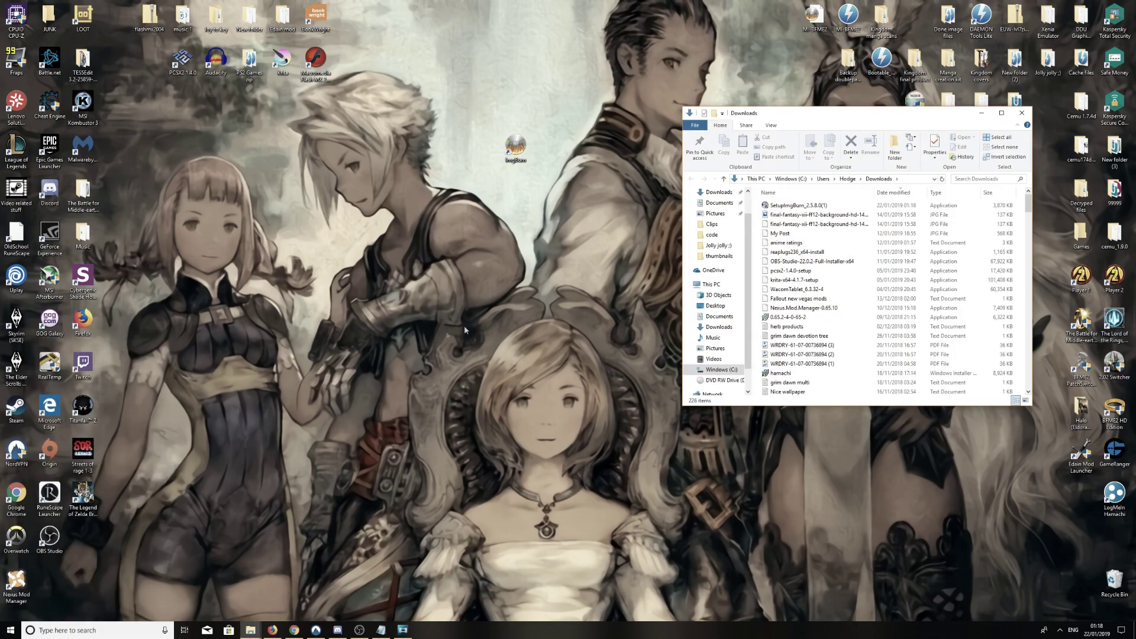
# Move the SetupImgBurn installer onto the desktop and launch it.
pyautogui.moveTo(787, 205); pyautogui.dragTo(516, 276)
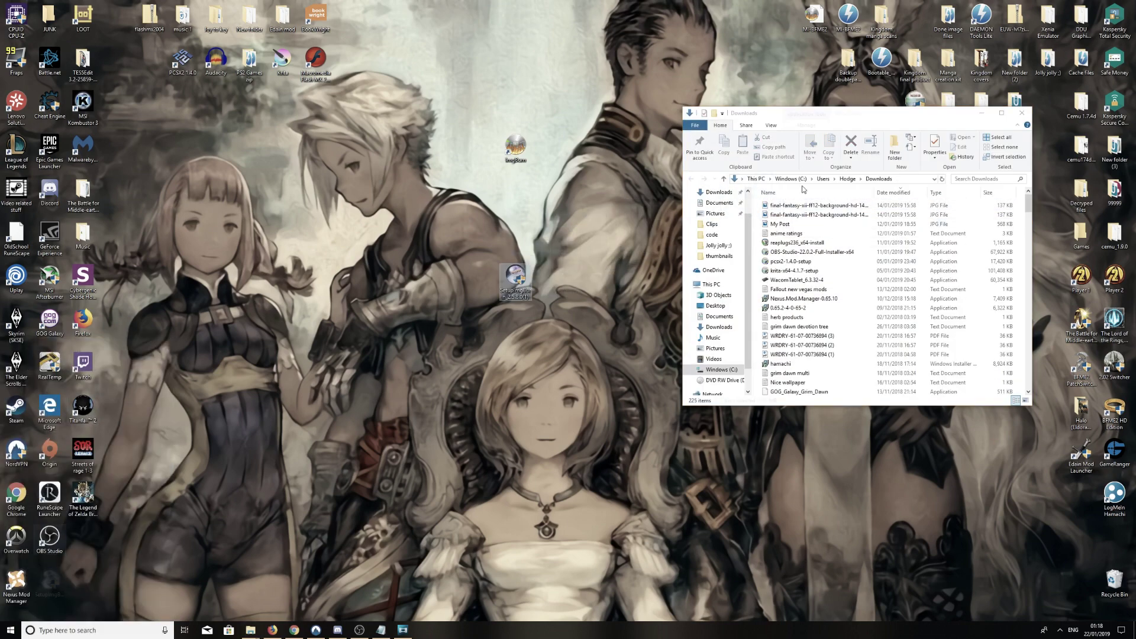
pyautogui.click(1021, 113)
pyautogui.doubleClick(513, 283)
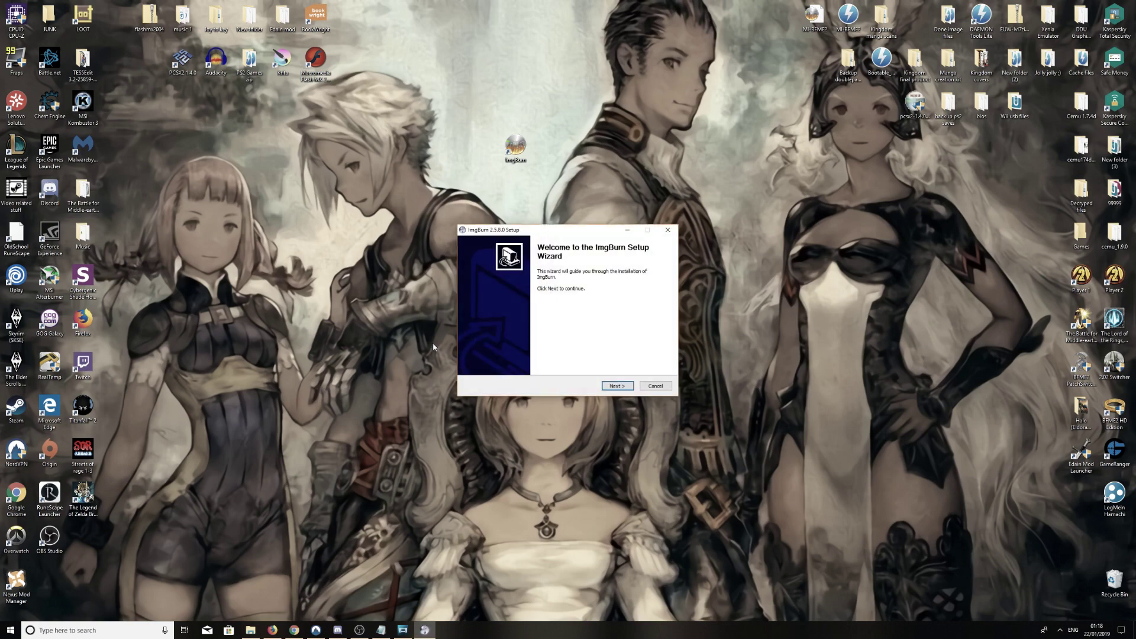
# Accept the ImgBurn licence agreement terms.
pyautogui.click(606, 387)
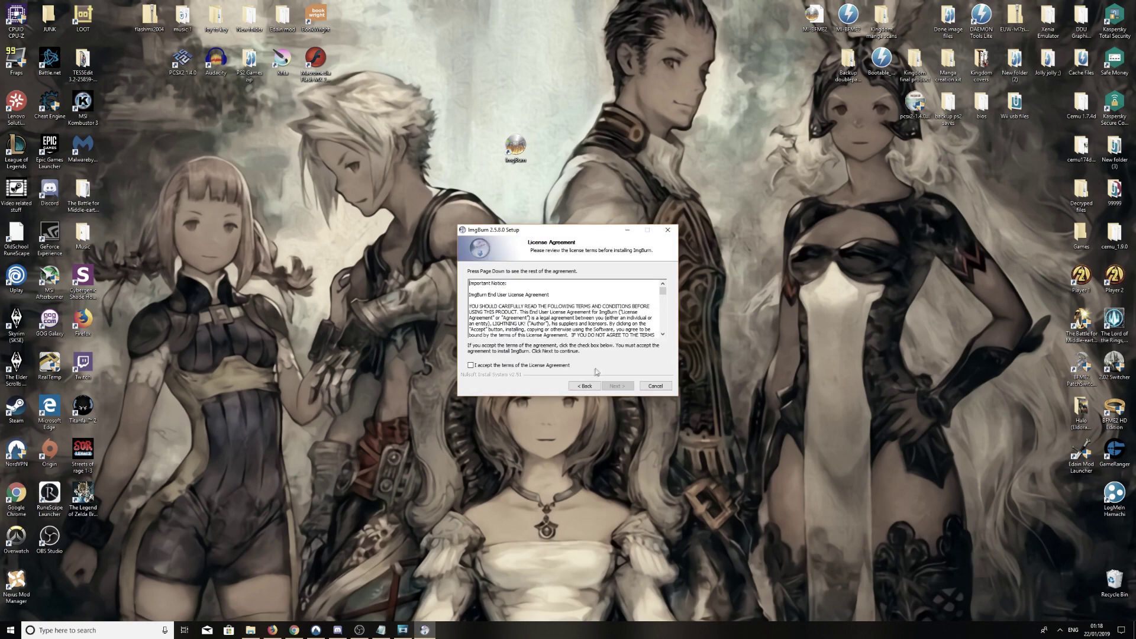
pyautogui.click(470, 366)
pyautogui.moveTo(663, 290); pyautogui.dragTo(671, 342)
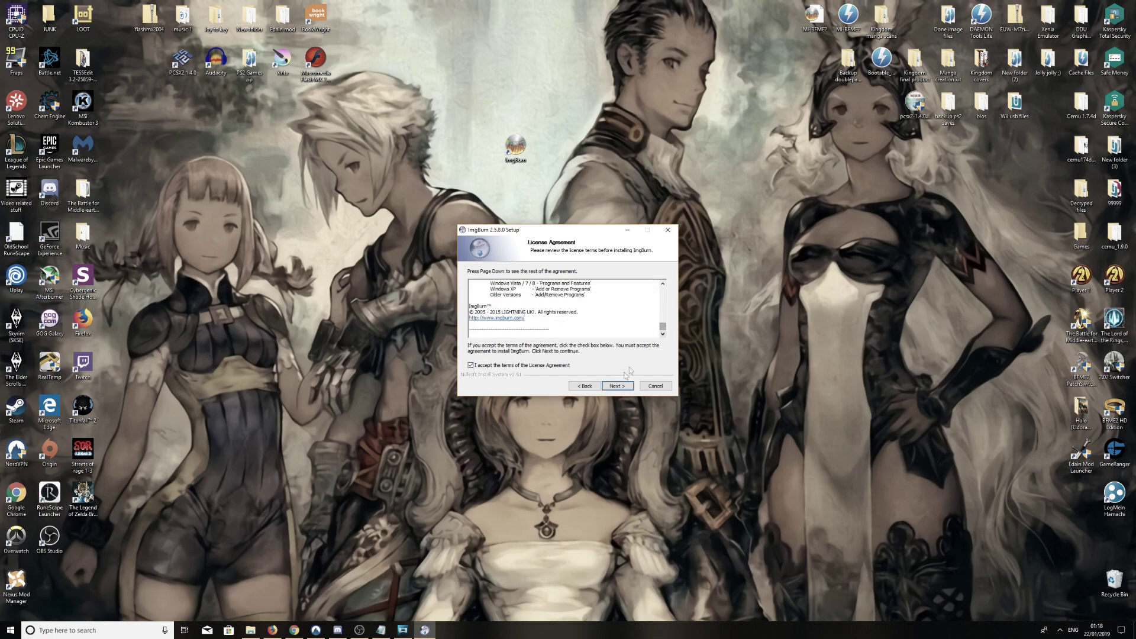
pyautogui.click(617, 387)
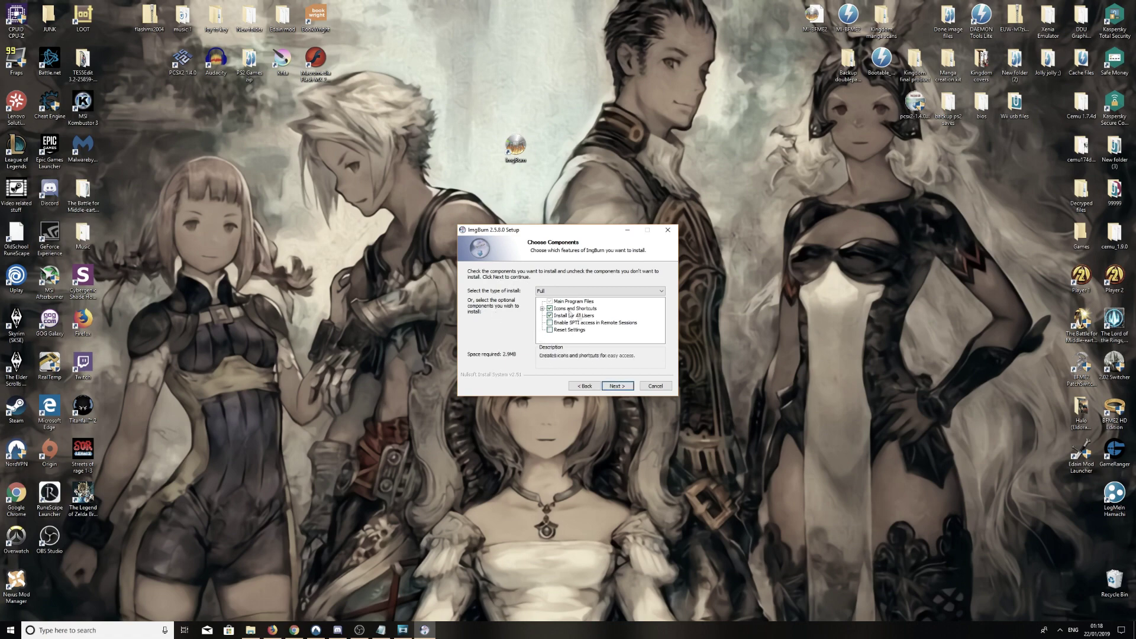
# Keep the default components, install folder and Start Menu folder.
pyautogui.click(616, 388)
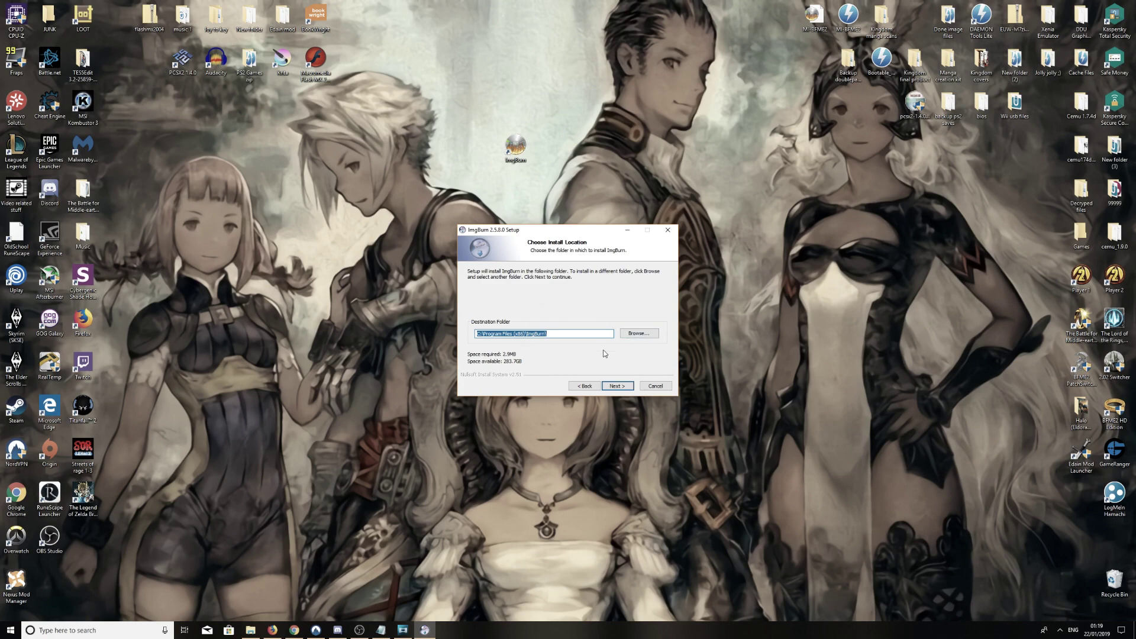
pyautogui.click(617, 386)
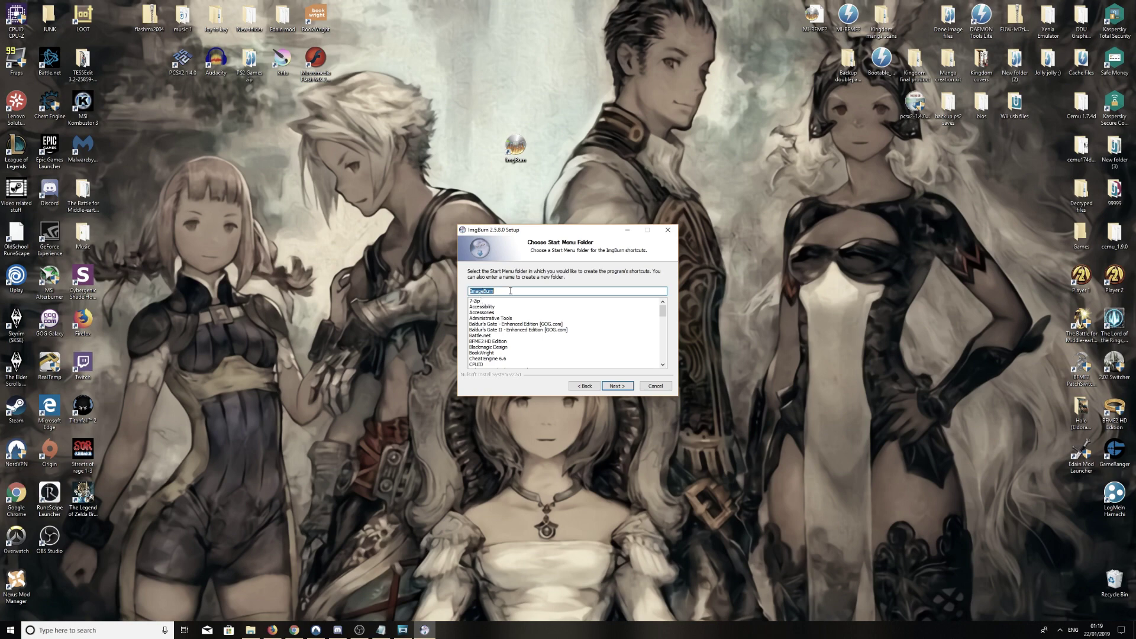
pyautogui.click(618, 385)
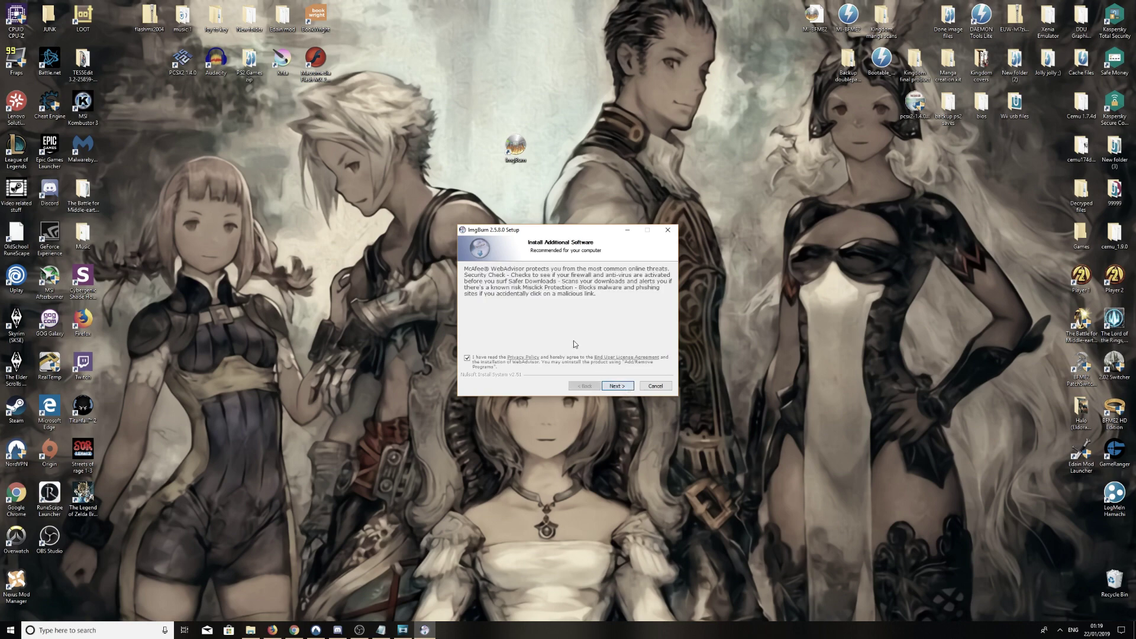
# Untick the McAfee WebAdvisor add-on and start the ImgBurn installation.
pyautogui.moveTo(533, 235); pyautogui.dragTo(402, 240)
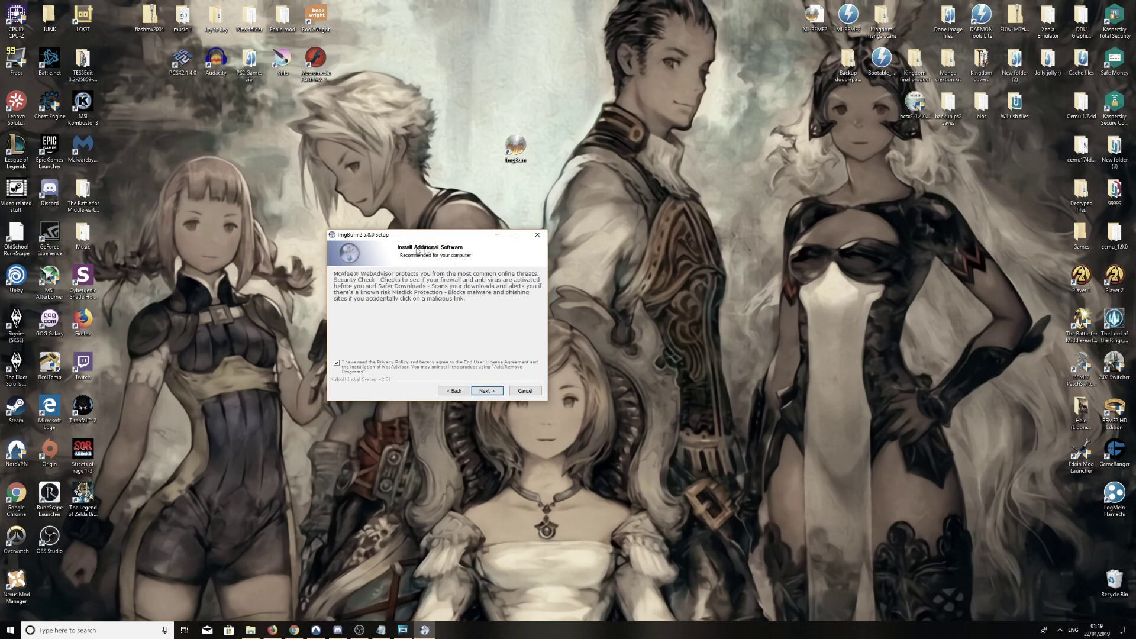
pyautogui.click(336, 364)
pyautogui.click(487, 391)
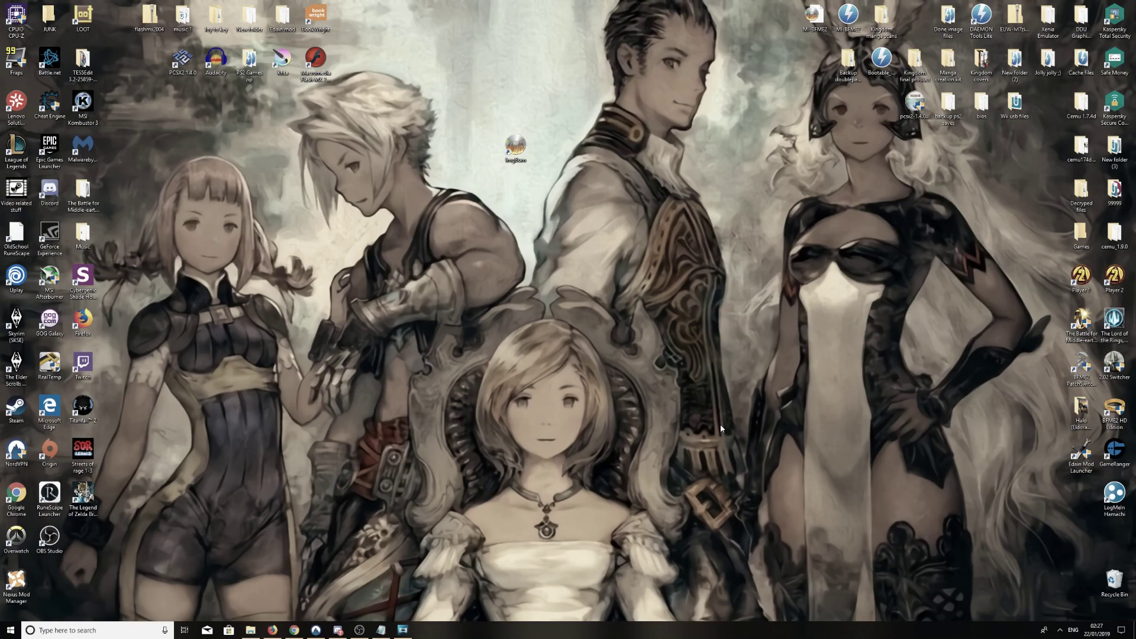
# Launch ImgBurn and choose 'Create image file from disc' for the CELDAMAGE disc.
pyautogui.doubleClick(520, 155)
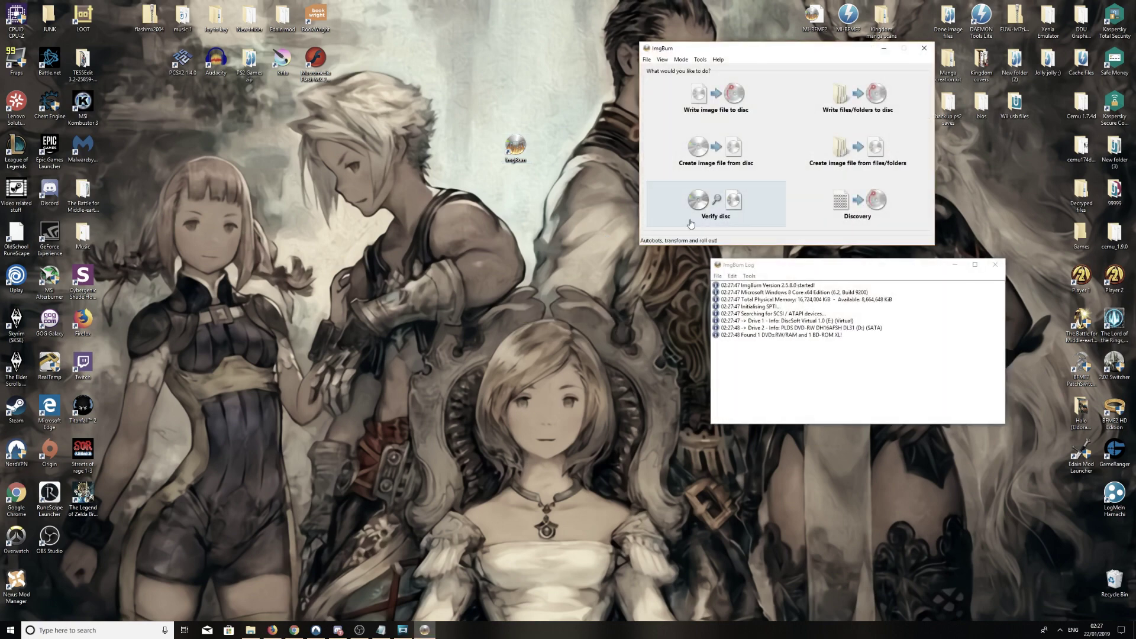
pyautogui.moveTo(732, 49); pyautogui.dragTo(406, 190)
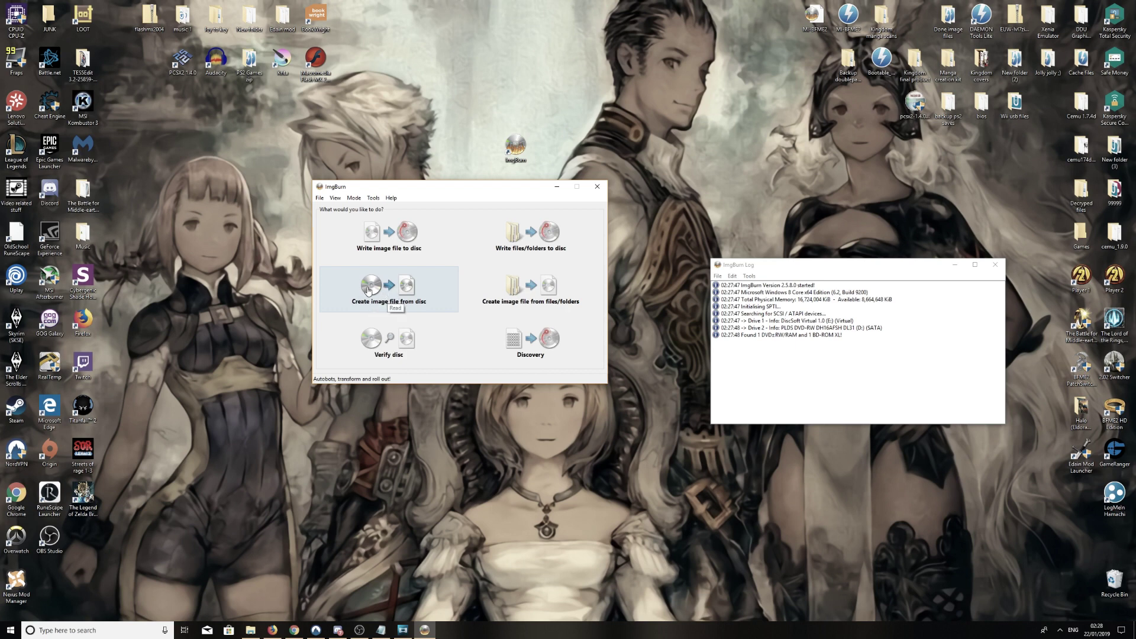
pyautogui.click(368, 290)
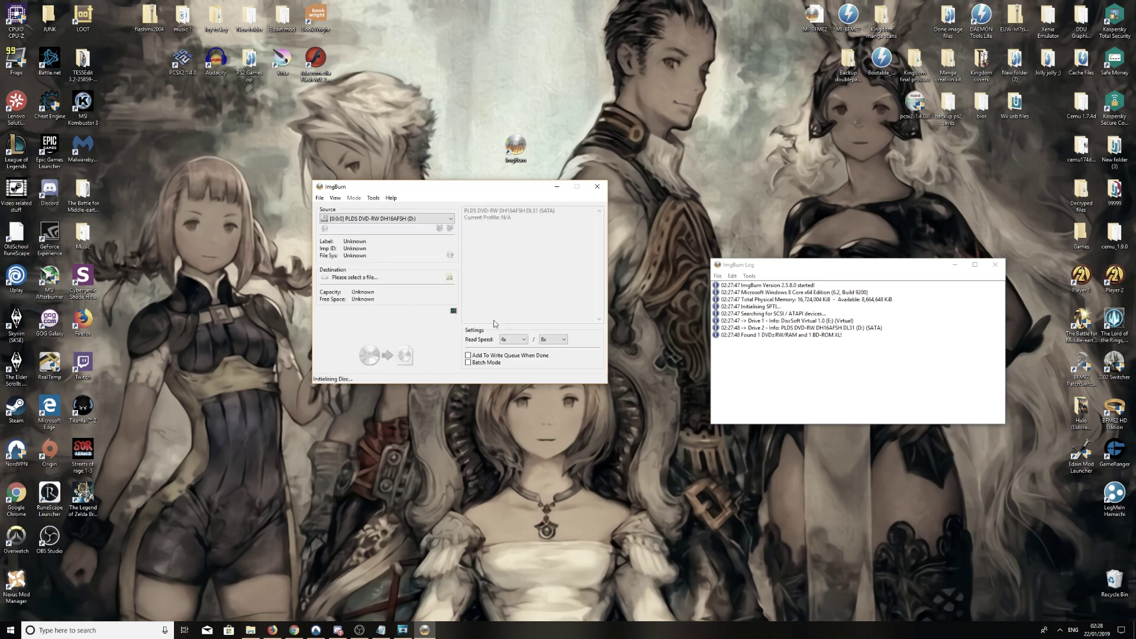
pyautogui.click(433, 219)
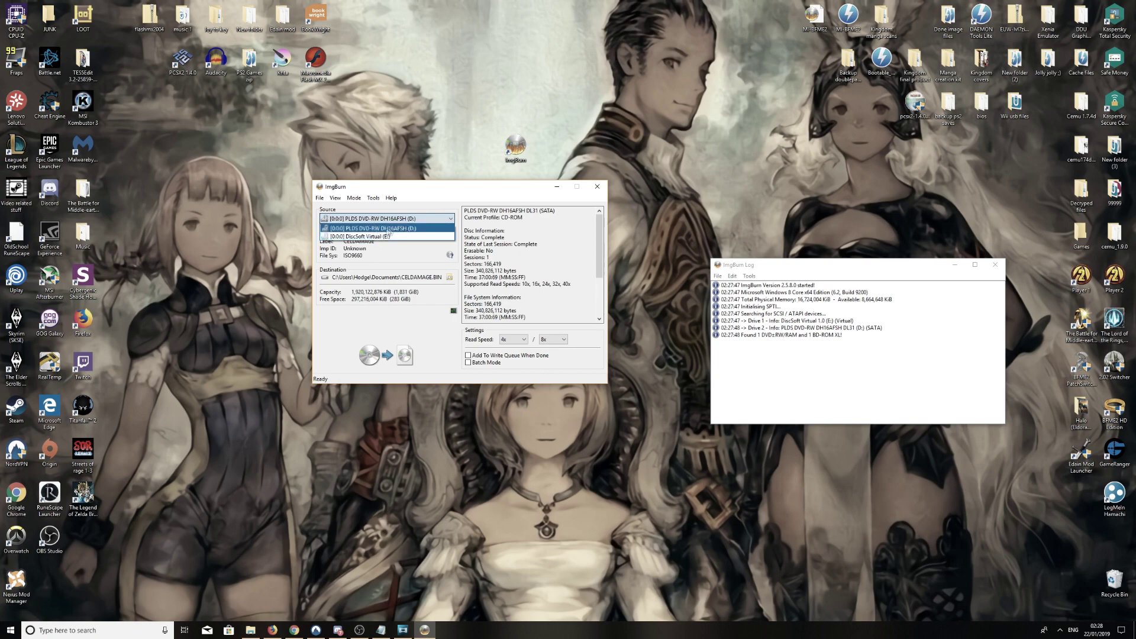
pyautogui.click(406, 230)
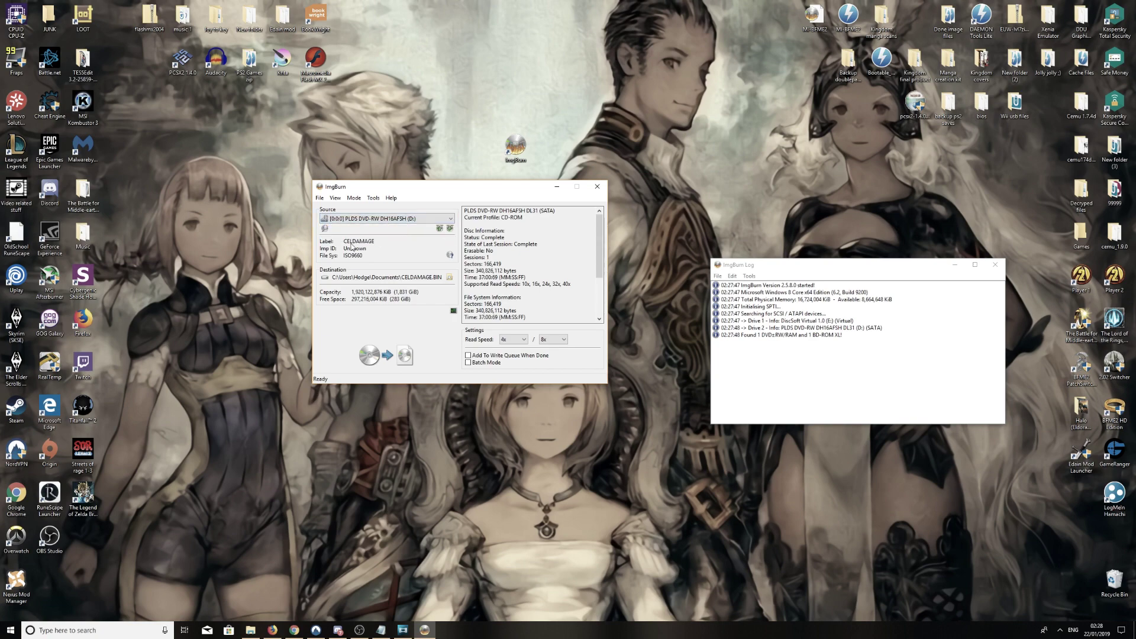
pyautogui.moveTo(357, 245)
pyautogui.click(523, 342)
pyautogui.click(510, 348)
pyautogui.click(562, 340)
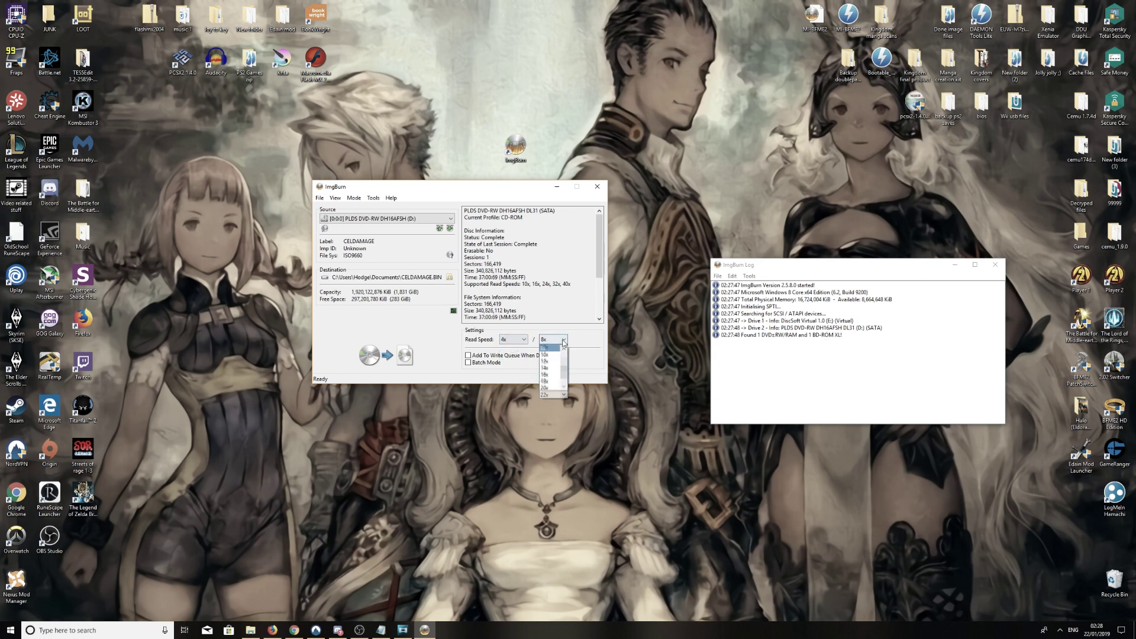
pyautogui.click(545, 348)
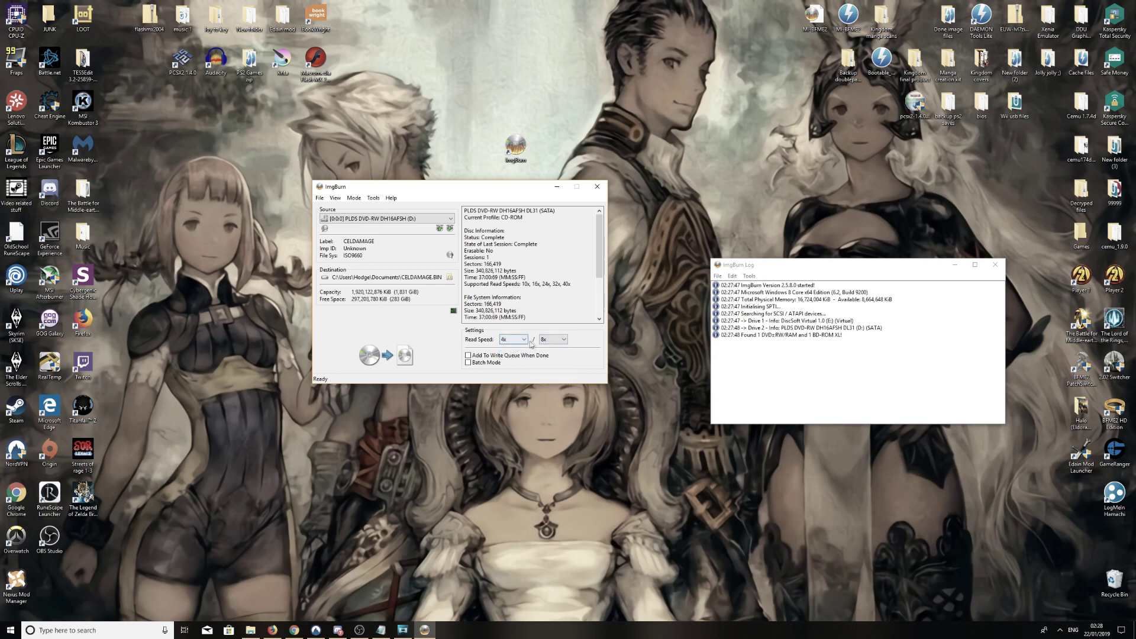
pyautogui.click(524, 340)
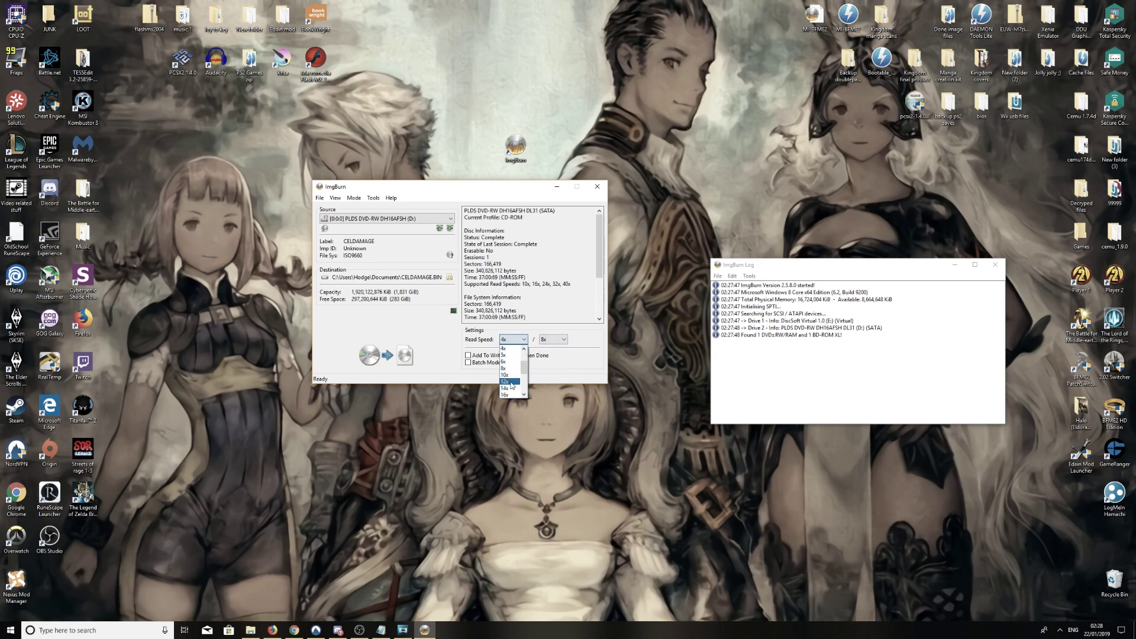
pyautogui.click(552, 351)
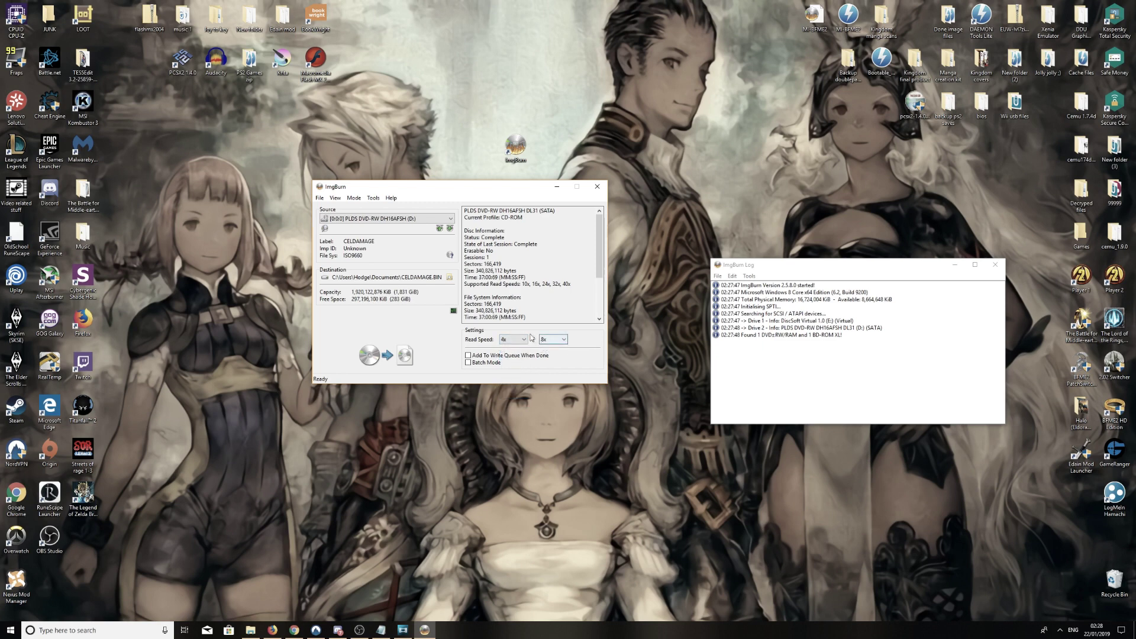
# Read the CELDAMAGE disc into CELDAMAGE.BIN and dismiss the 'Operation Successfully Completed!' message.
pyautogui.click(371, 357)
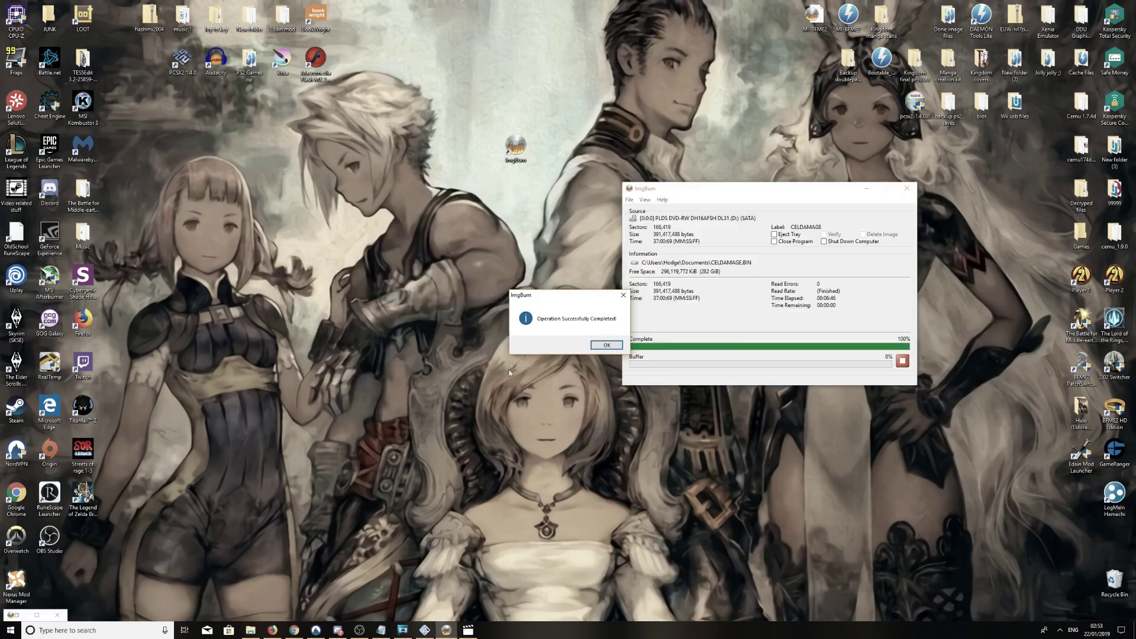
pyautogui.click(609, 346)
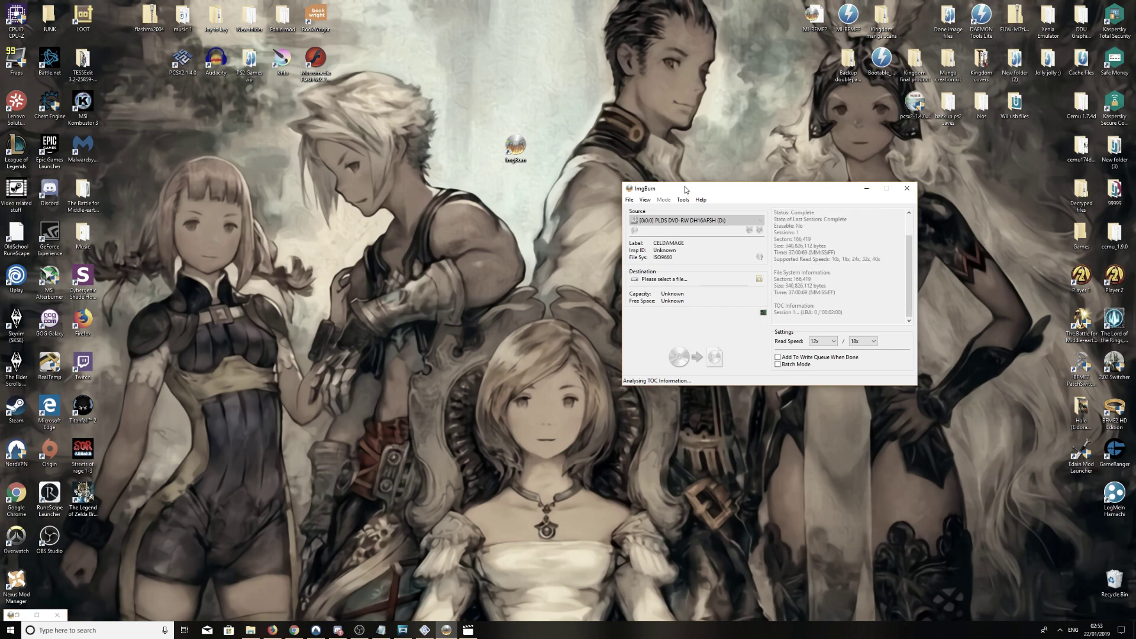
pyautogui.moveTo(685, 188); pyautogui.dragTo(439, 227)
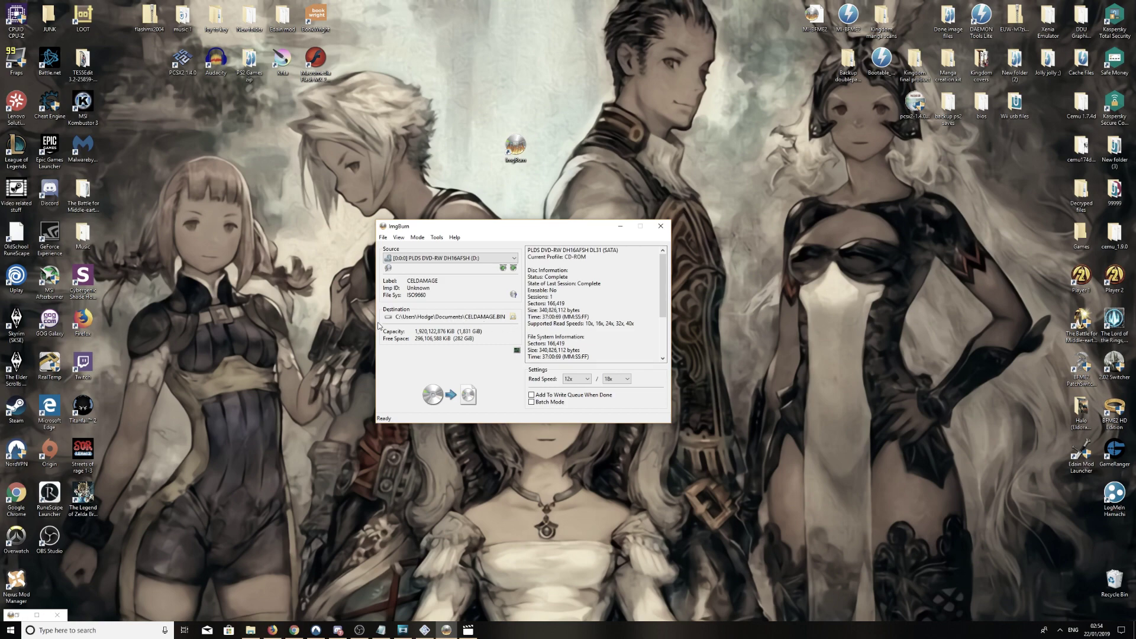
pyautogui.click(4, 632)
# Open the Documents folder and confirm opening CELDAMAGE.BIN with ImgBurn.
pyautogui.write('docu')
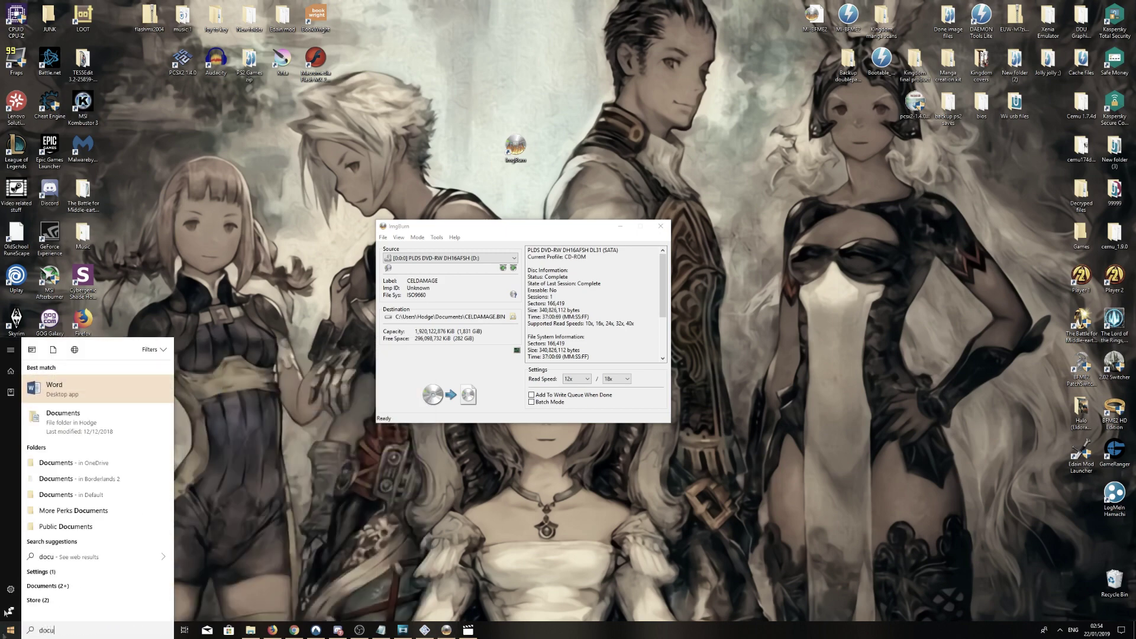
pyautogui.click(113, 429)
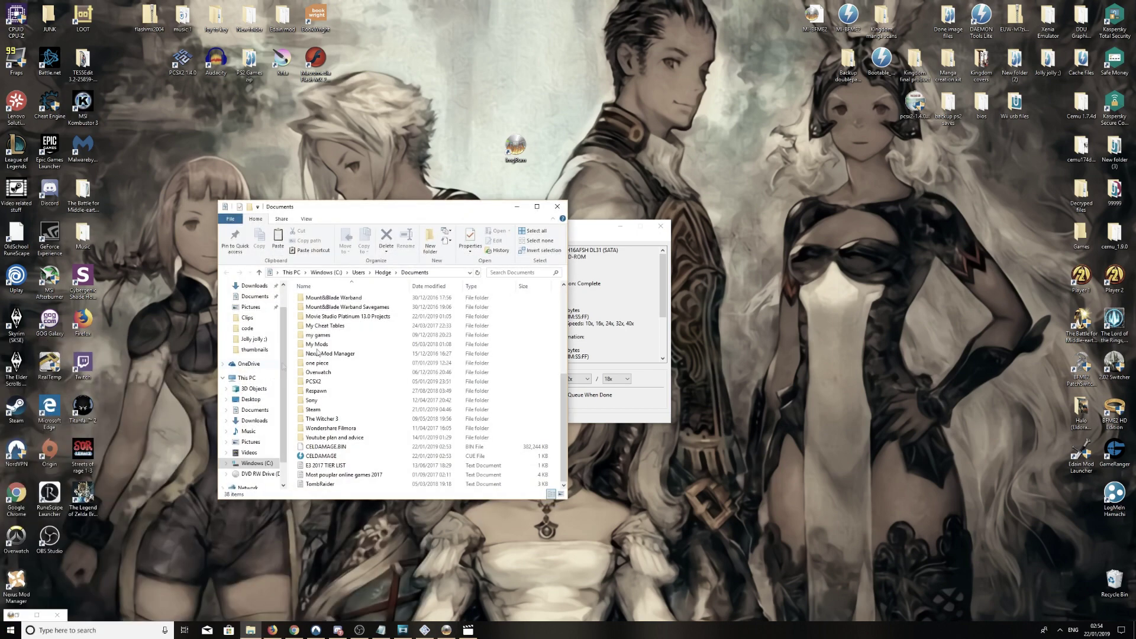
pyautogui.click(339, 449)
pyautogui.doubleClick(340, 450)
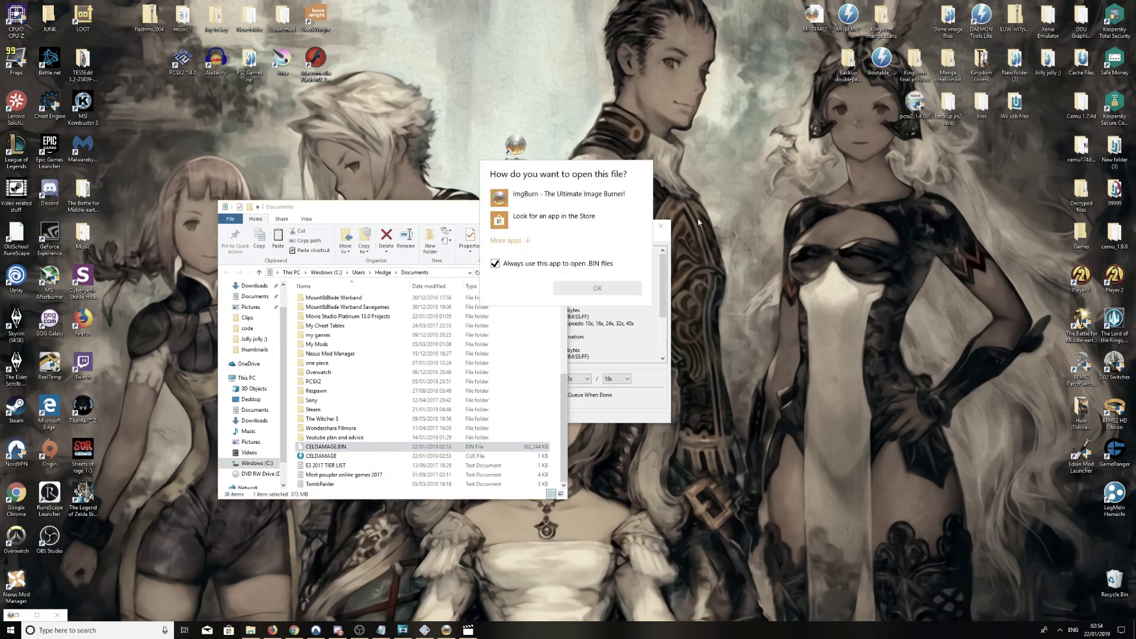
pyautogui.click(595, 287)
# Move CELDAMAGE.BIN onto the desktop and close File Explorer and ImgBurn.
pyautogui.moveTo(361, 445); pyautogui.dragTo(609, 177)
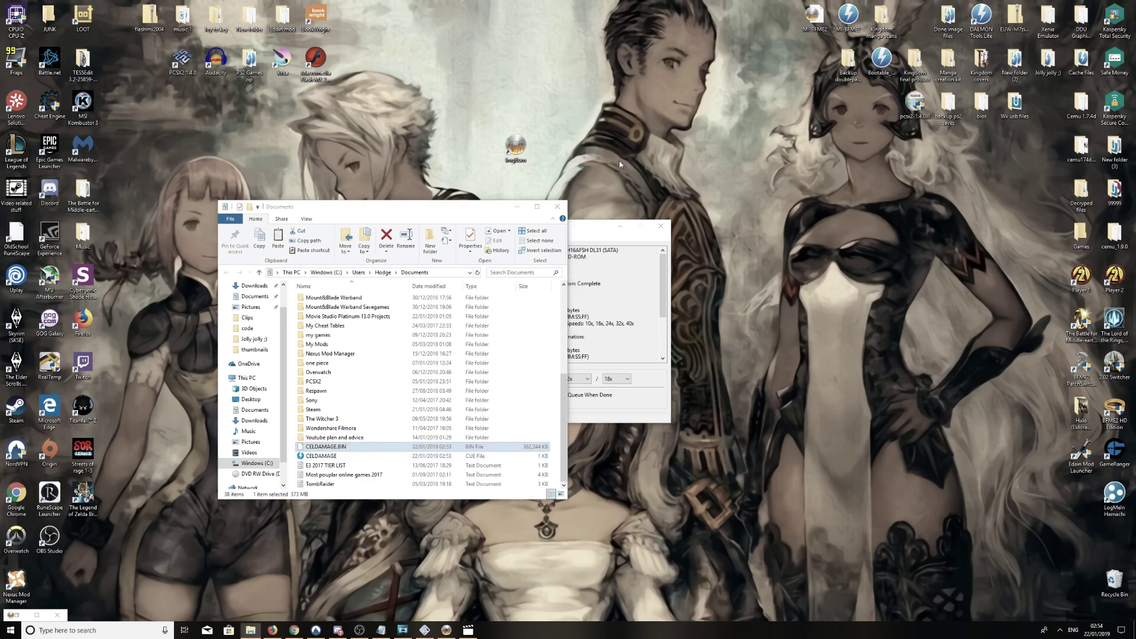
pyautogui.click(557, 206)
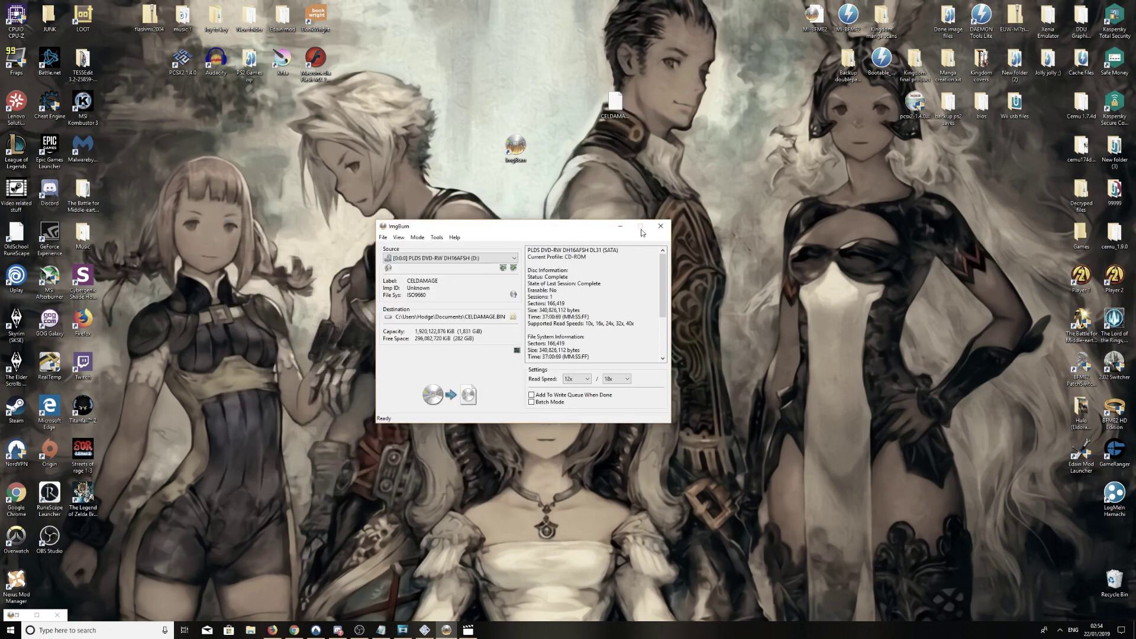
pyautogui.click(661, 227)
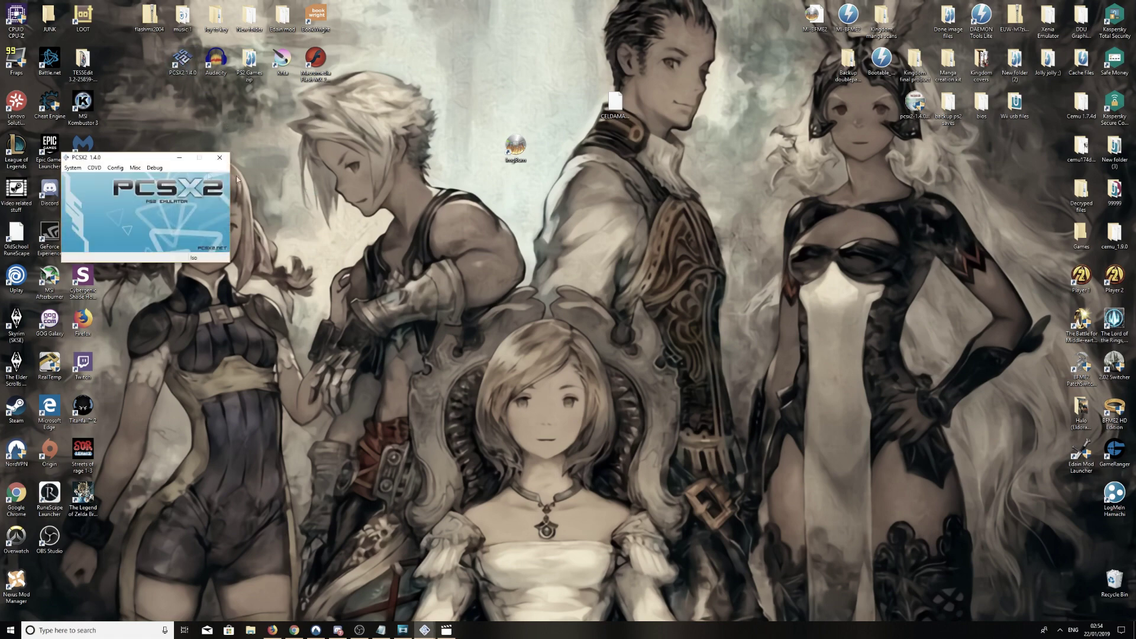
# Select CELDAMAGE.BIN from the Desktop via CDVD > Iso Selector > Browse.
pyautogui.click(94, 169)
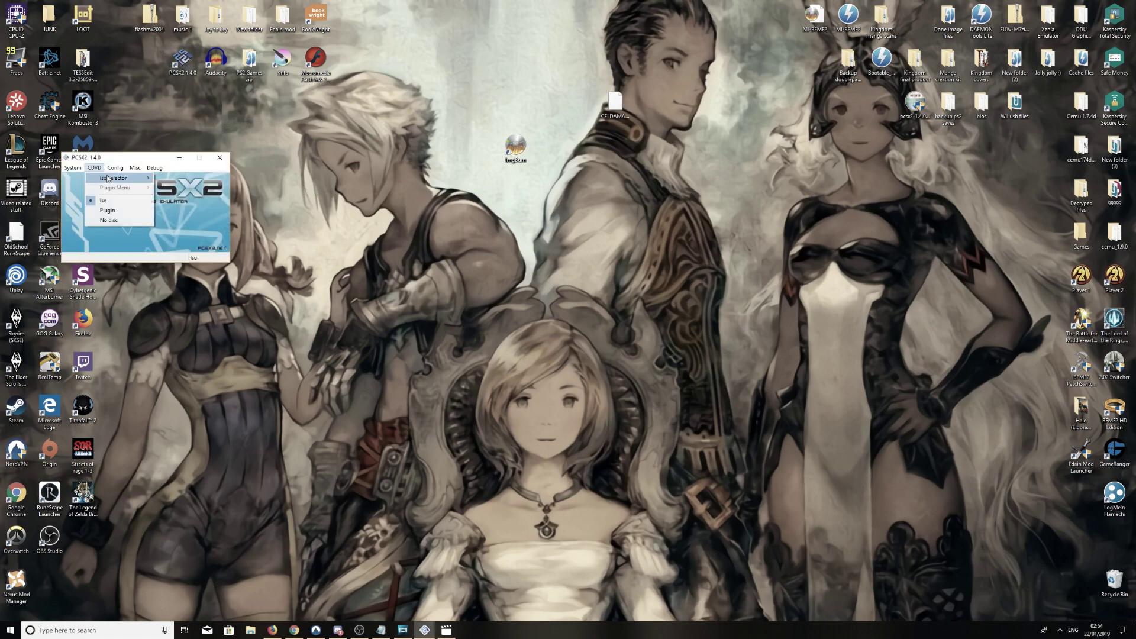
pyautogui.moveTo(108, 179)
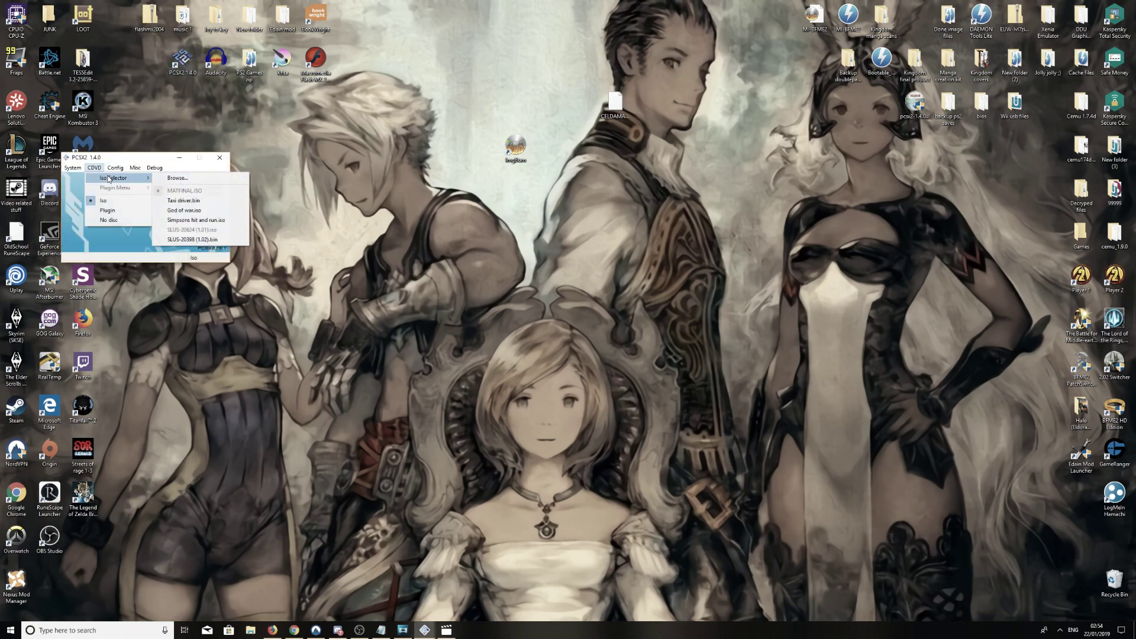
pyautogui.click(168, 178)
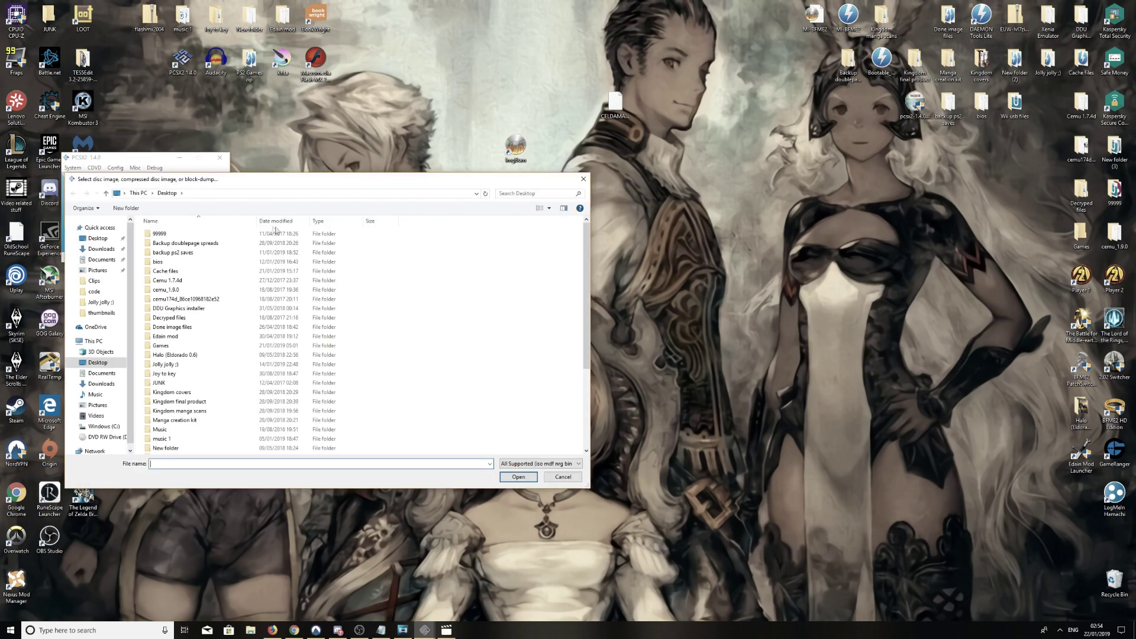
pyautogui.scroll(-5, 241, 260)
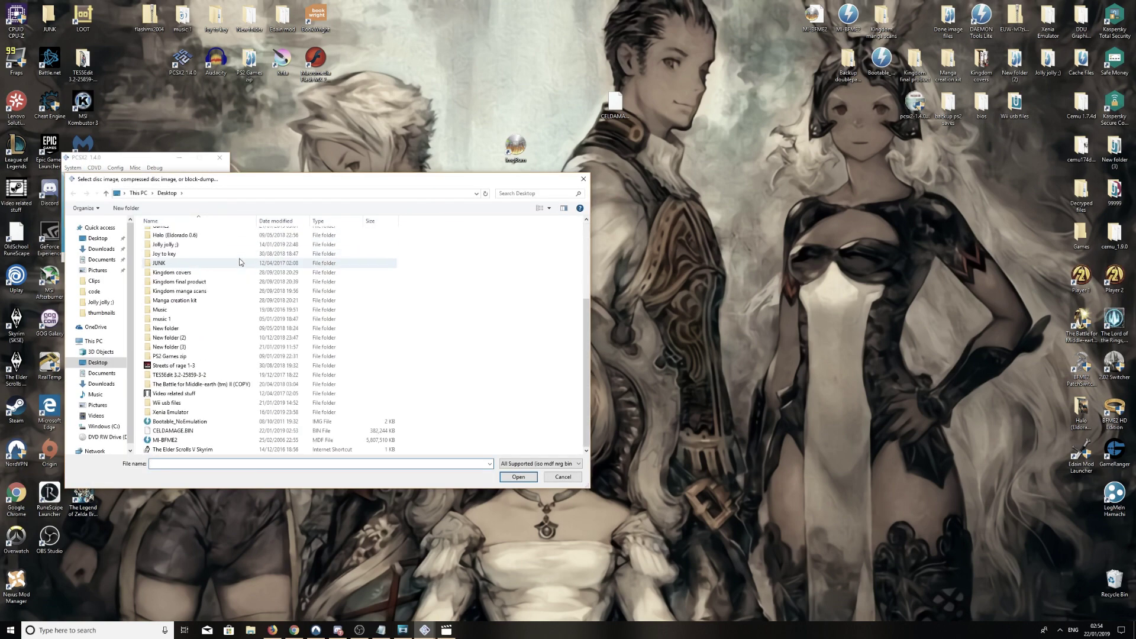
pyautogui.click(192, 431)
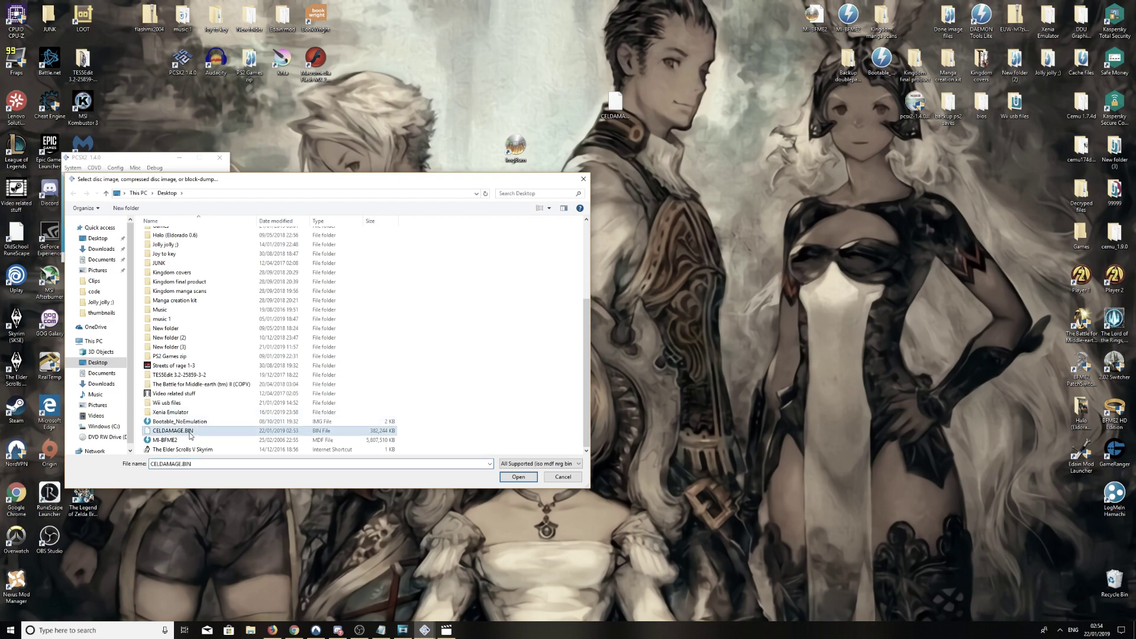
pyautogui.click(518, 477)
pyautogui.click(75, 170)
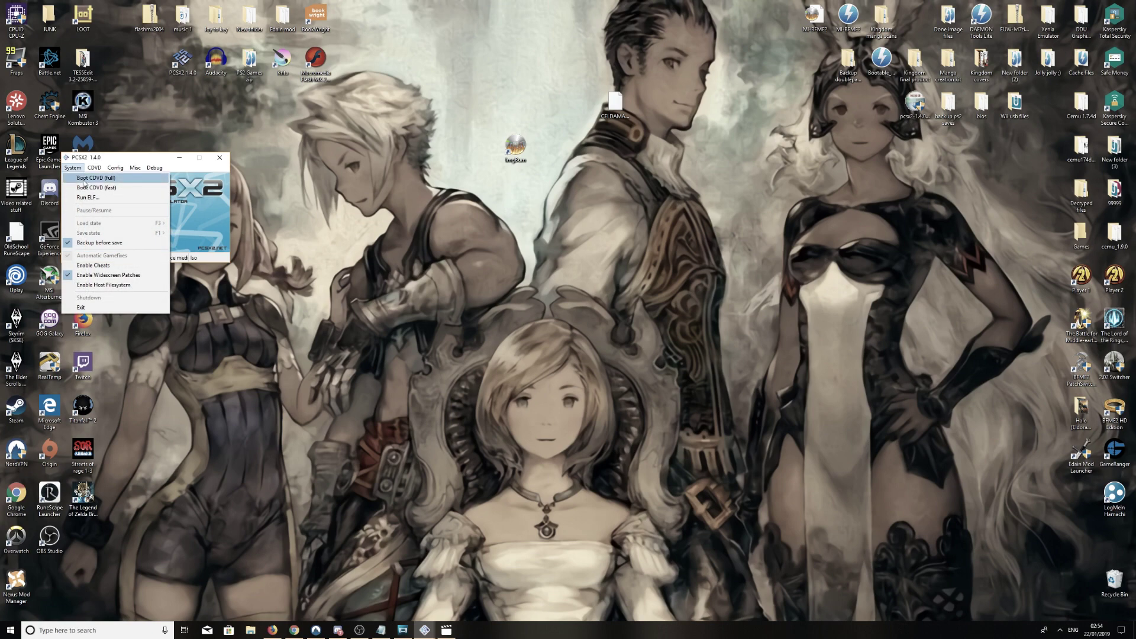
# Boot the loaded CELDAMAGE image with System > Boot CDVD (fast).
pyautogui.click(89, 188)
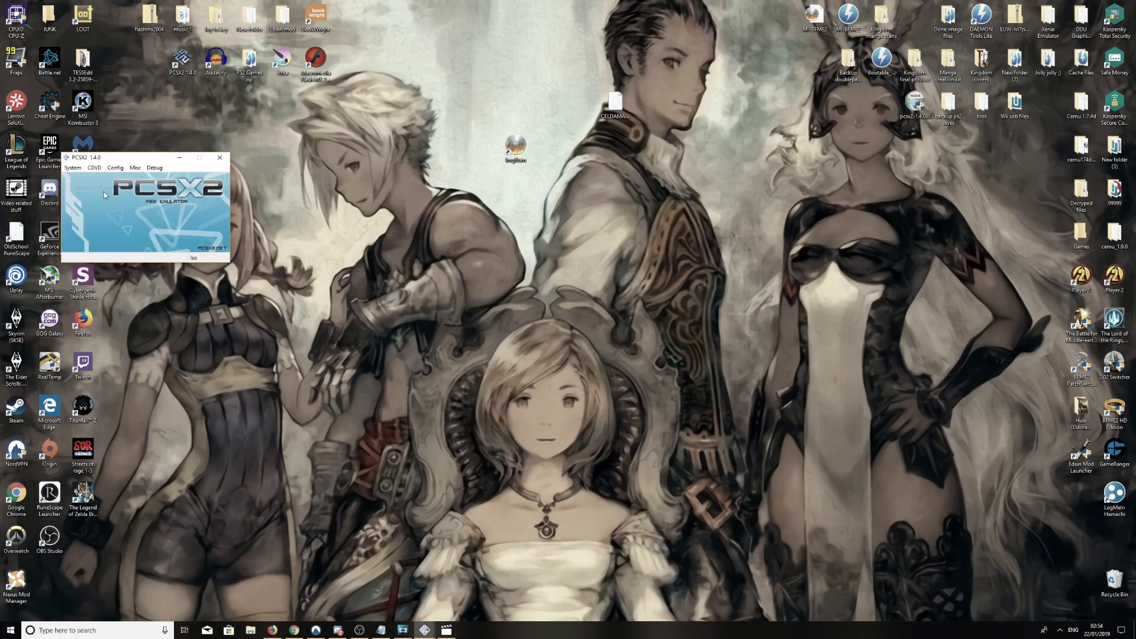